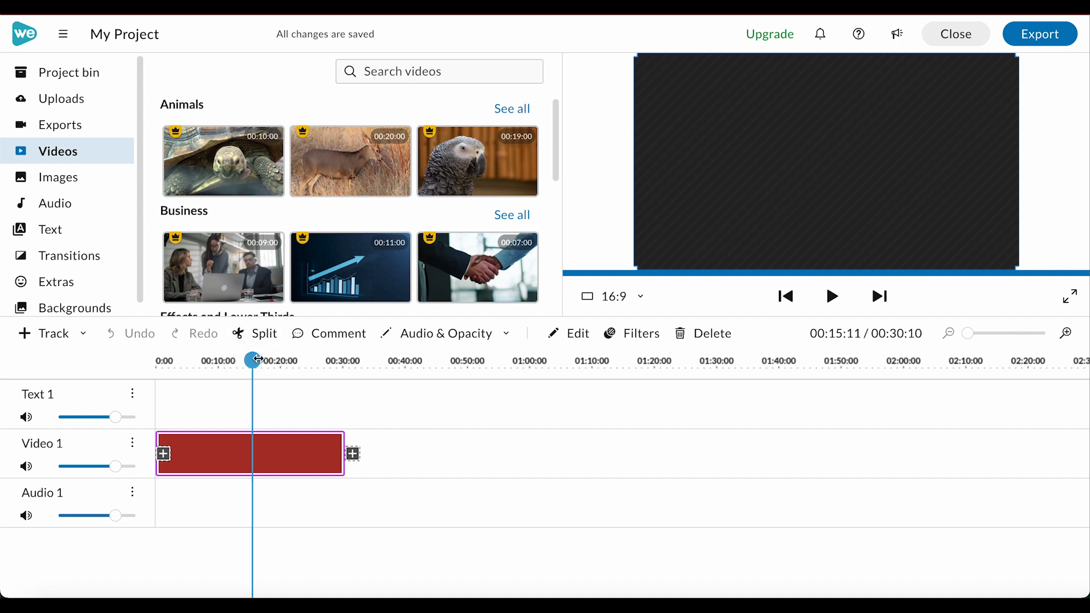
- Move the playhead to about 00:24:05 on the timeline and open the Text 1 track's actions
{"action": "left_click_drag", "start_coordinate": [253, 361], "coordinate": [306, 361]}
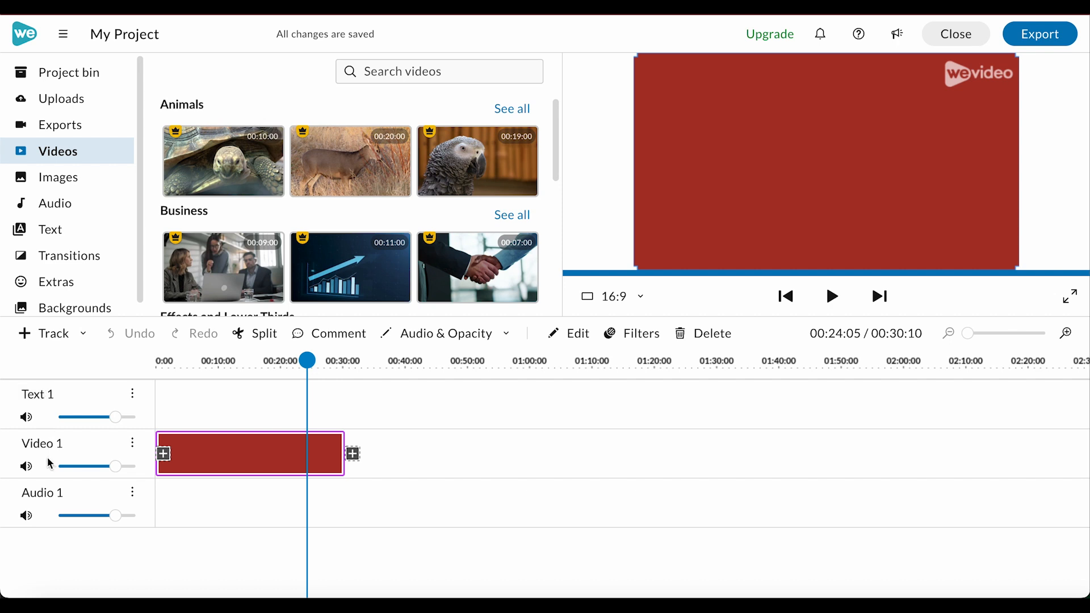
{"action": "left_click", "coordinate": [133, 397]}
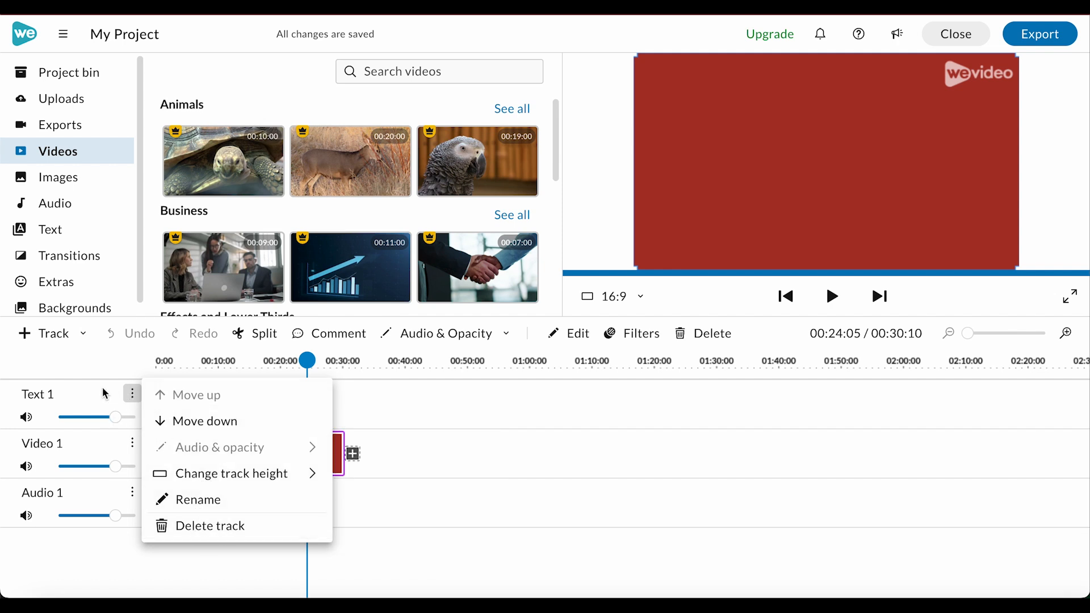
{"action": "key", "text": "Escape"}
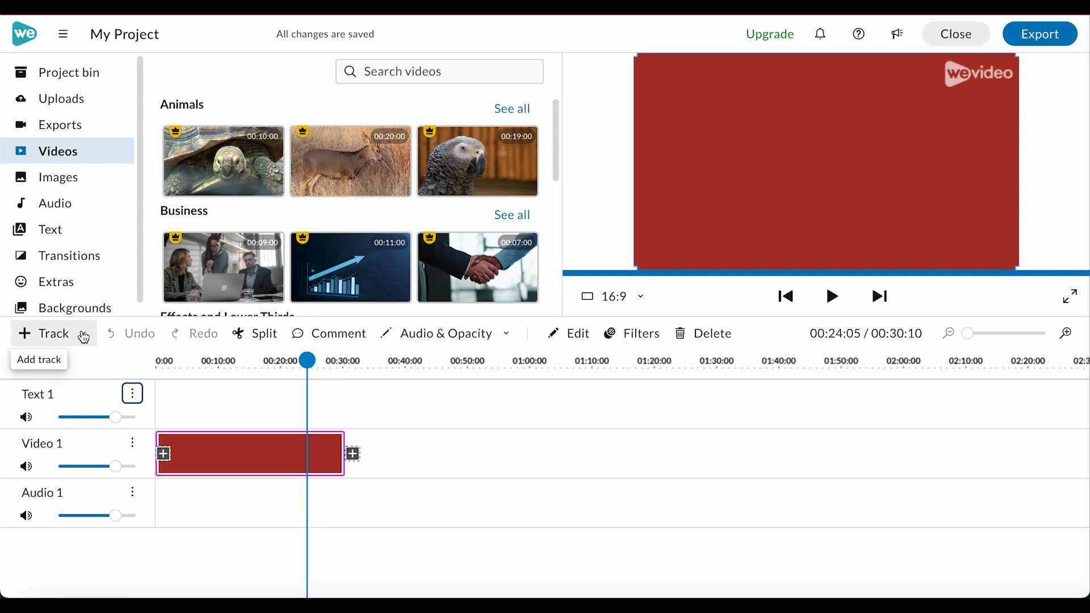
- Add a new Video / Text track to the timeline
{"action": "left_click", "coordinate": [51, 336]}
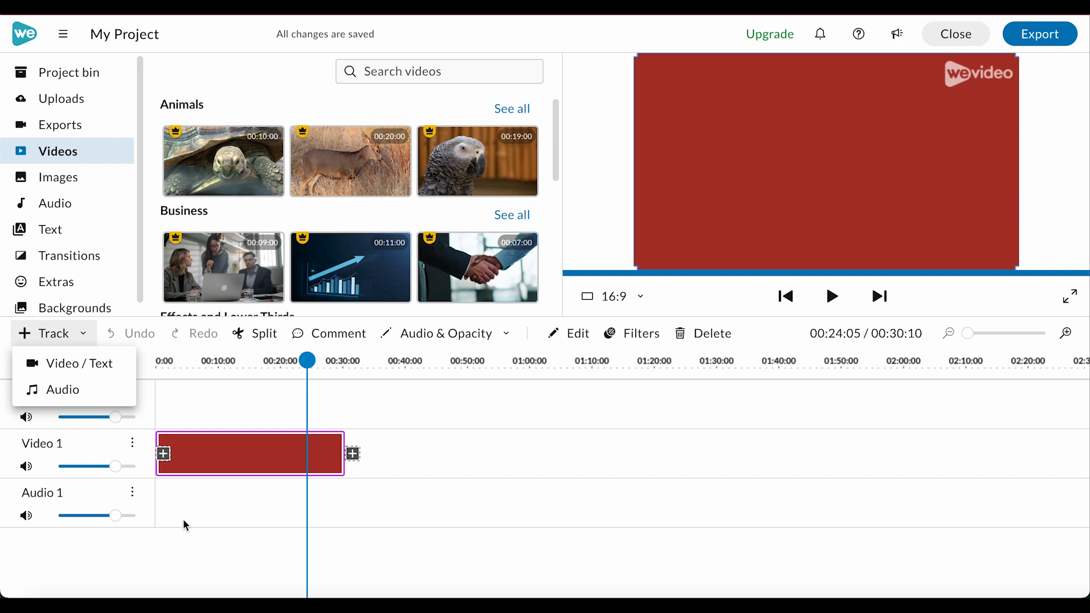
{"action": "left_click", "coordinate": [162, 504]}
{"action": "left_click", "coordinate": [71, 335]}
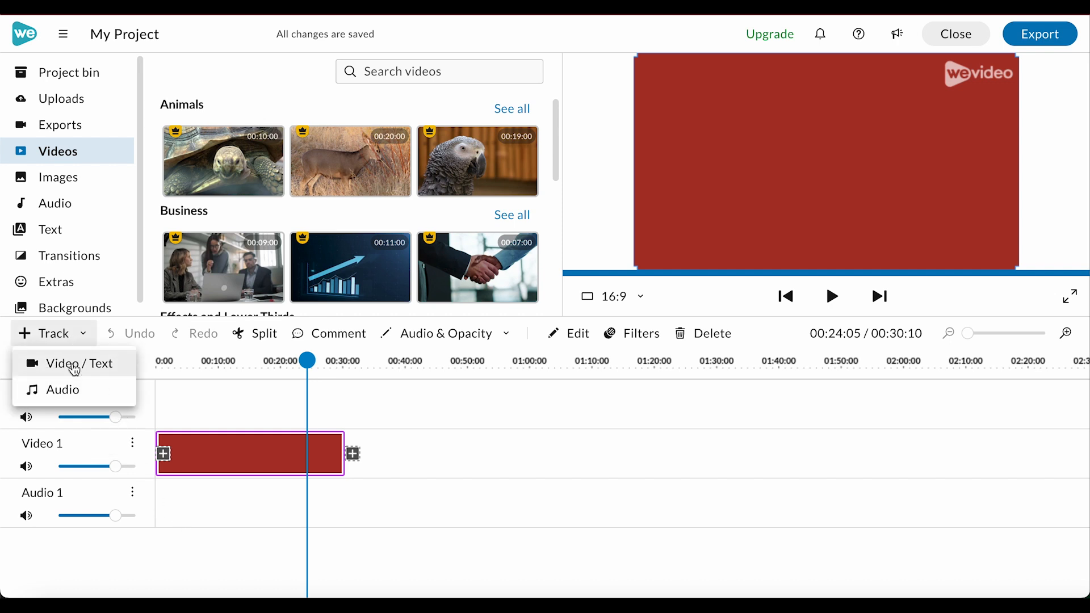
{"action": "left_click", "coordinate": [71, 363]}
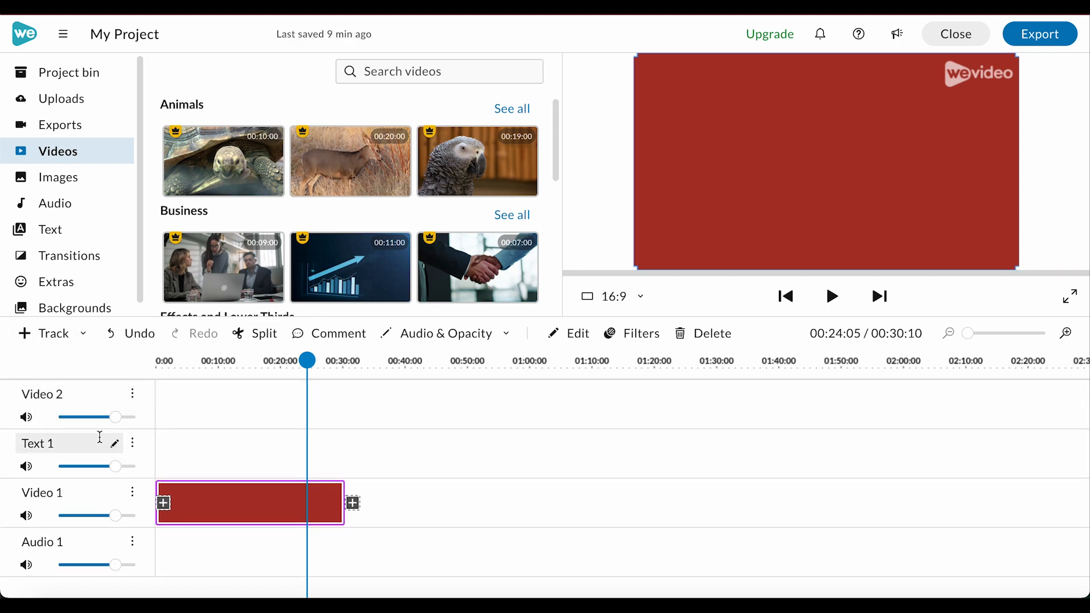
- Move the new Video 2 track down two places so it sits directly below Video 1
{"action": "left_click", "coordinate": [136, 395]}
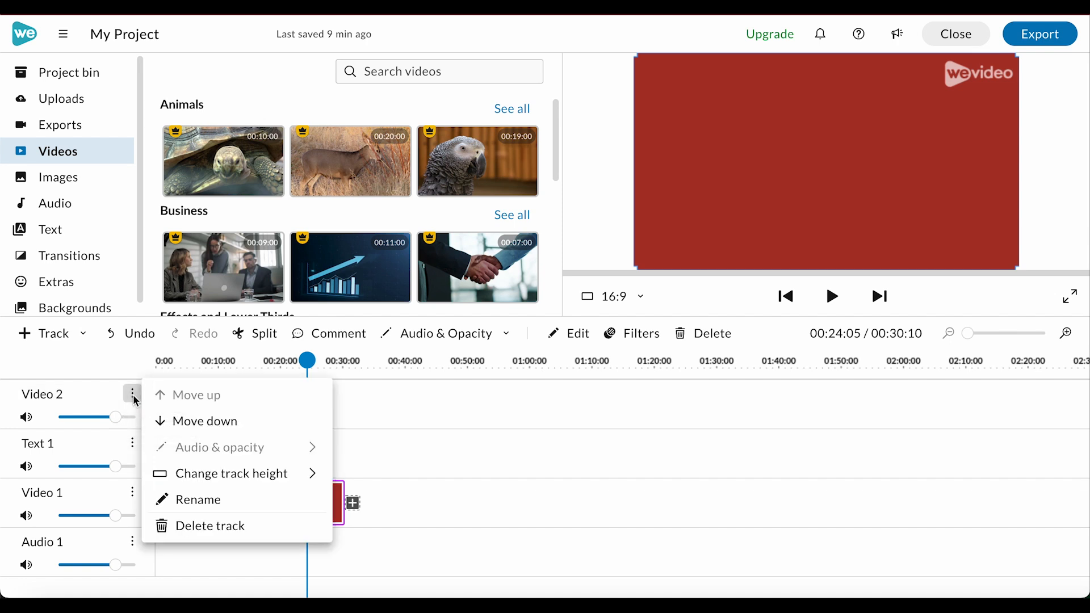
{"action": "left_click", "coordinate": [189, 420]}
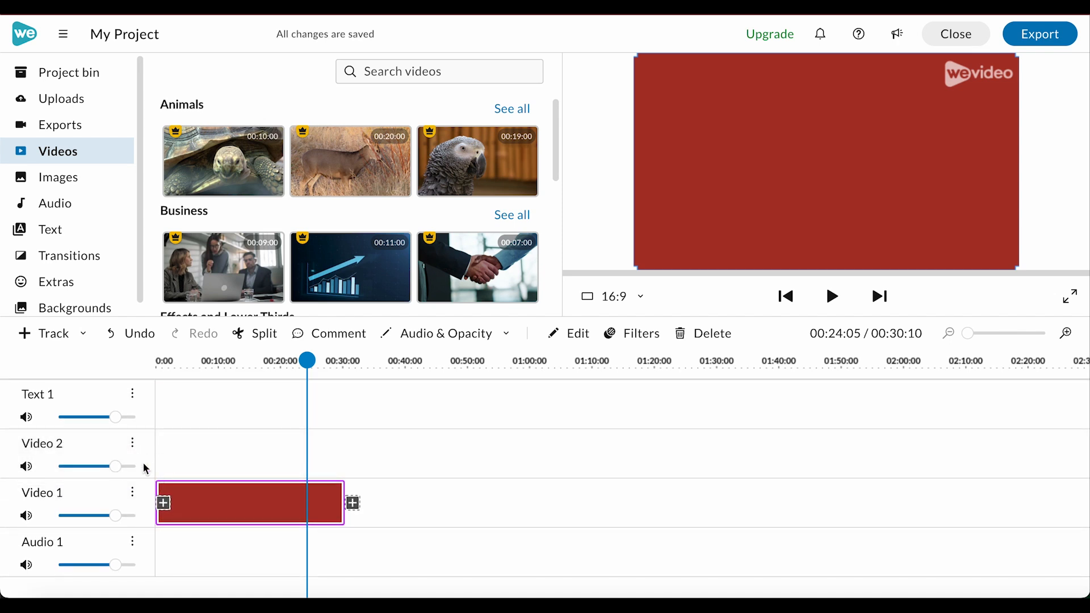
{"action": "left_click", "coordinate": [134, 447]}
{"action": "left_click", "coordinate": [181, 468]}
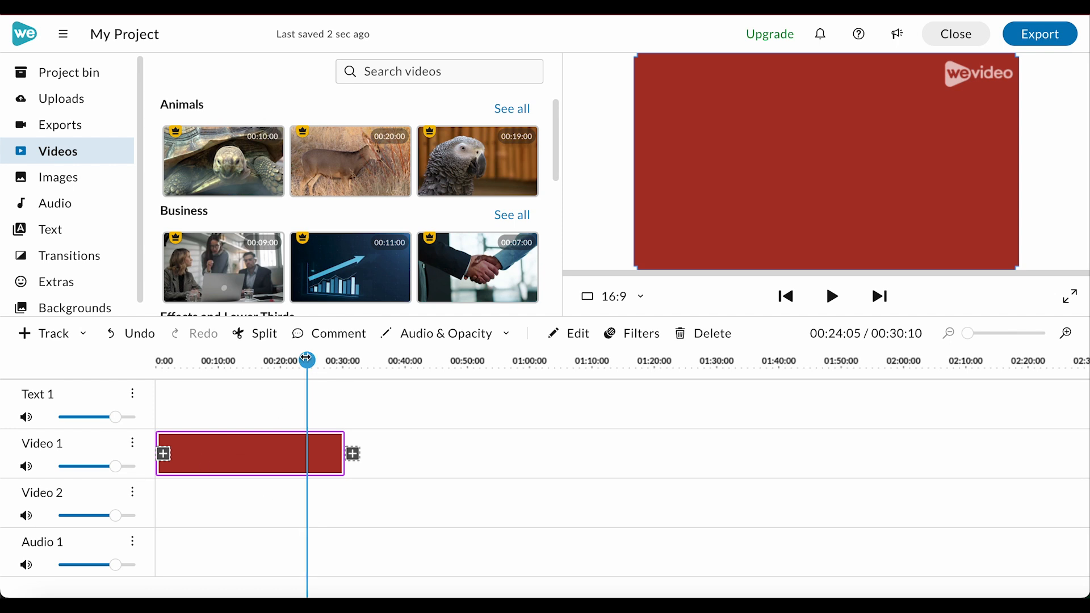
- Extend the red clip on Video 1 to about 00:39:20 and place the first plain Sample title at the start of Text 1
{"action": "left_click_drag", "start_coordinate": [344, 470], "coordinate": [401, 469]}
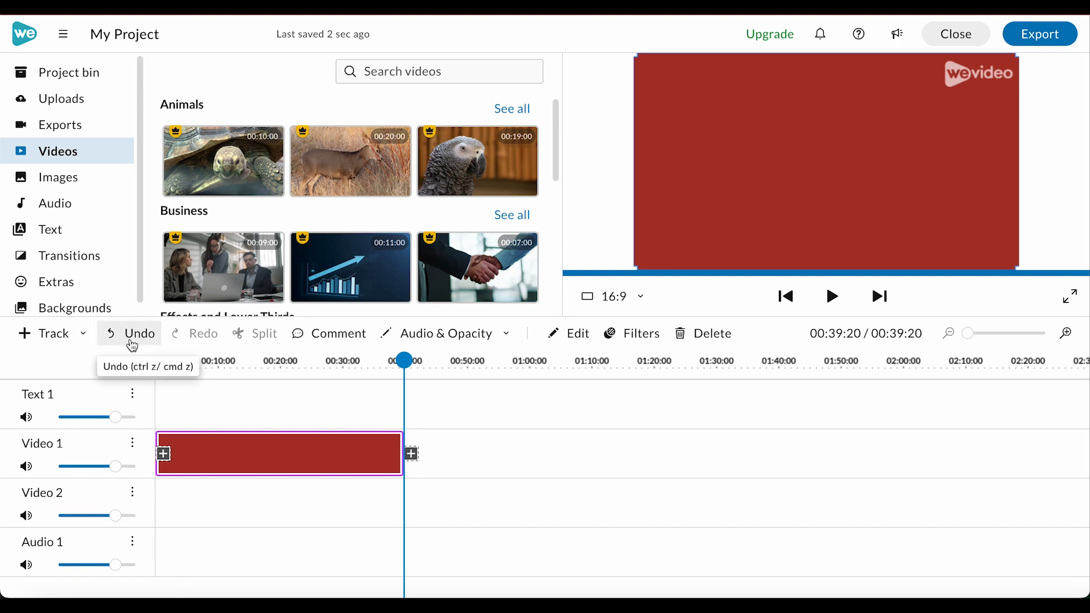
{"action": "left_click", "coordinate": [51, 229]}
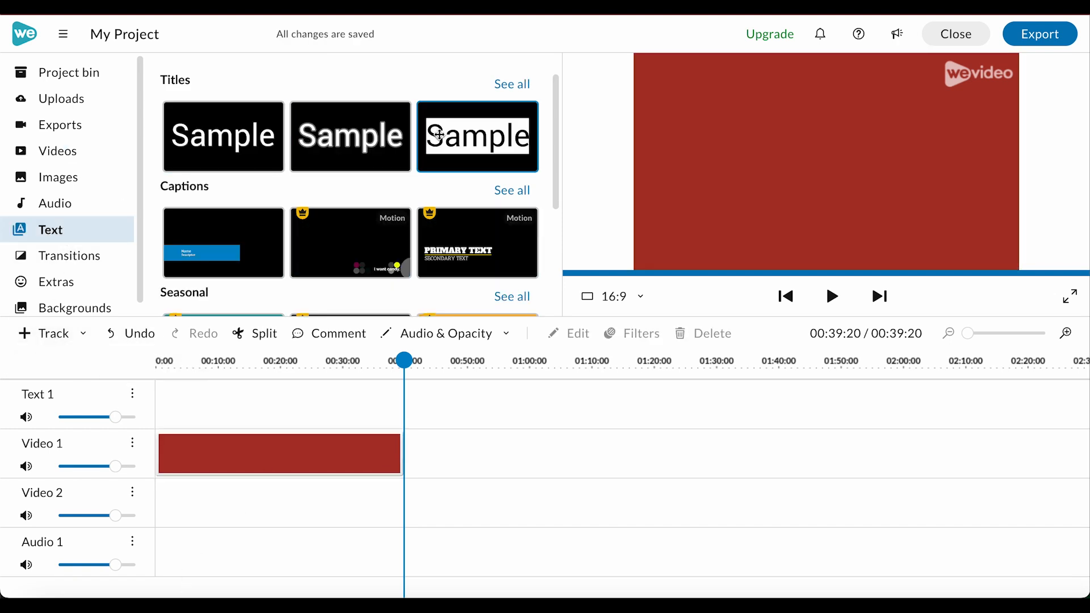
{"action": "left_click_drag", "start_coordinate": [208, 136], "coordinate": [178, 401]}
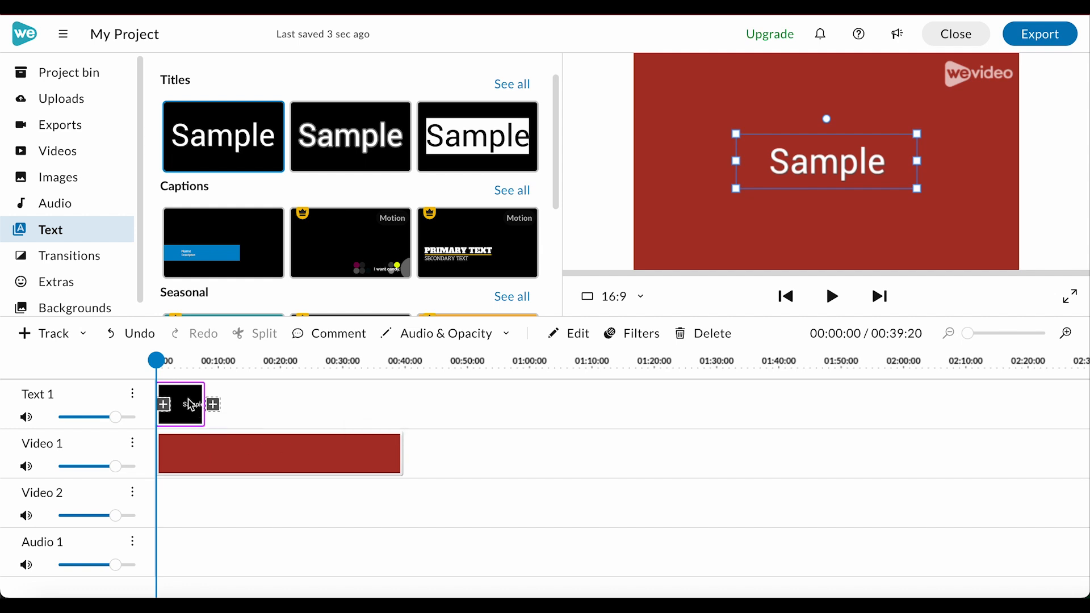
- Move the Text 1 track below Video 1, and return it above Video 1
{"action": "left_click", "coordinate": [132, 394]}
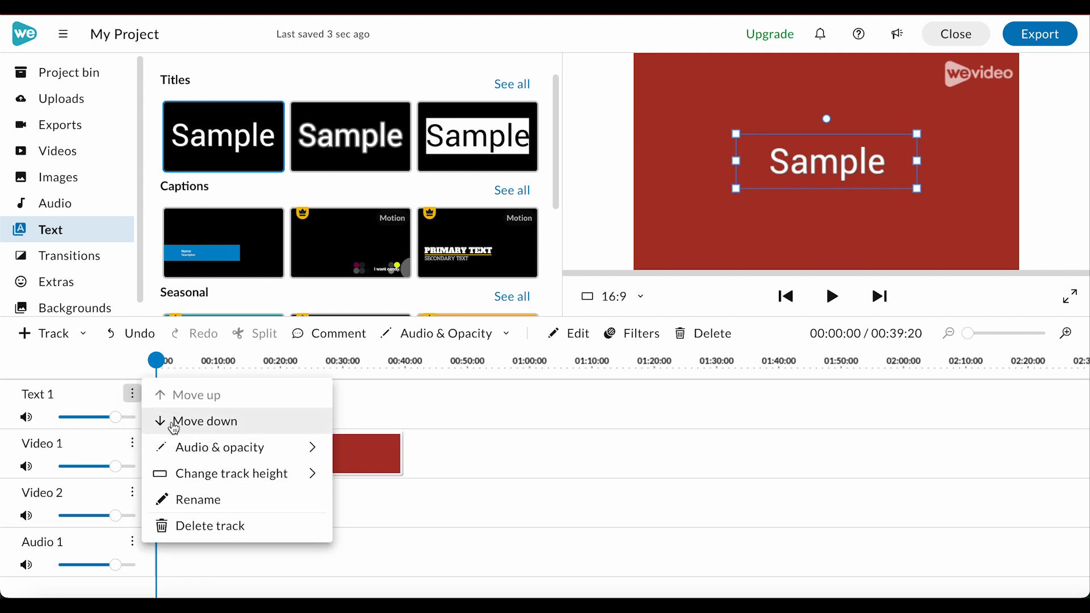
{"action": "left_click", "coordinate": [173, 423]}
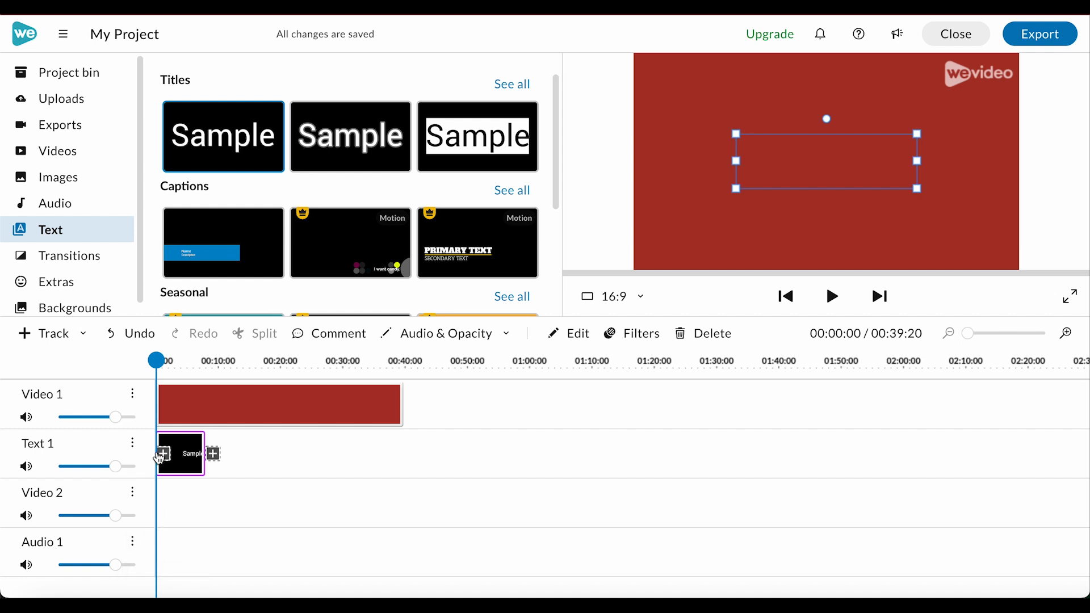
{"action": "left_click", "coordinate": [133, 444]}
{"action": "left_click", "coordinate": [181, 440]}
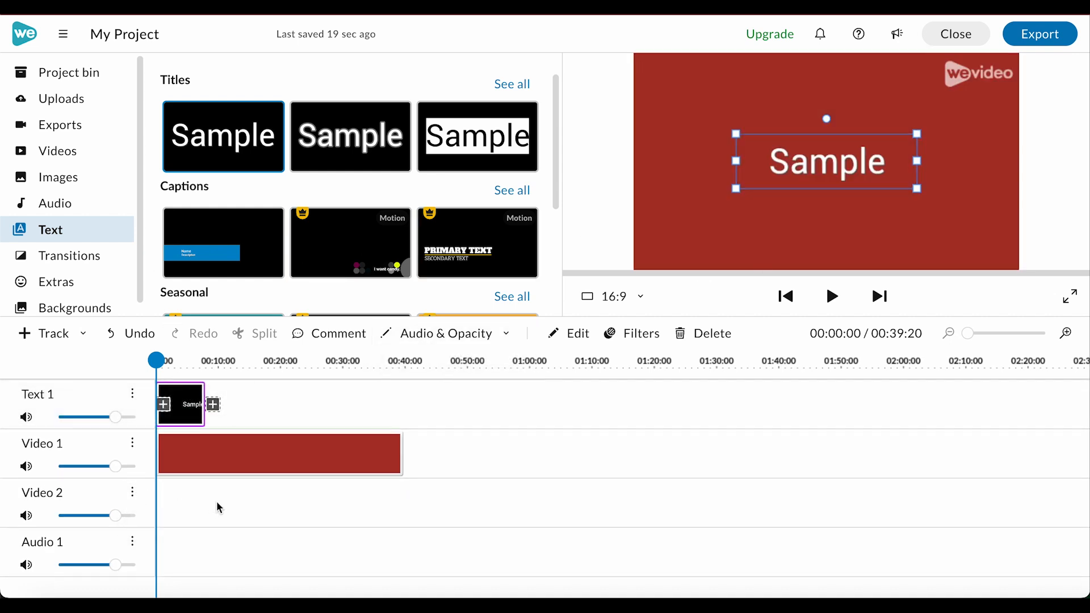
- Move the Video 1 track below Video 2 and place the light-bulb hand image at the start of Video 2
{"action": "left_click", "coordinate": [132, 443]}
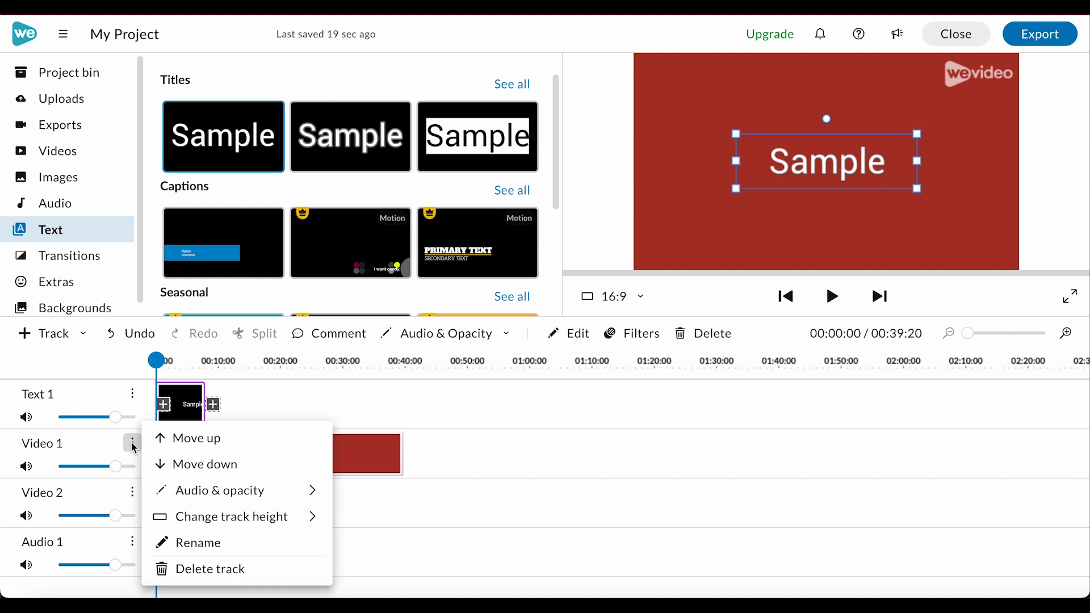
{"action": "left_click", "coordinate": [179, 463]}
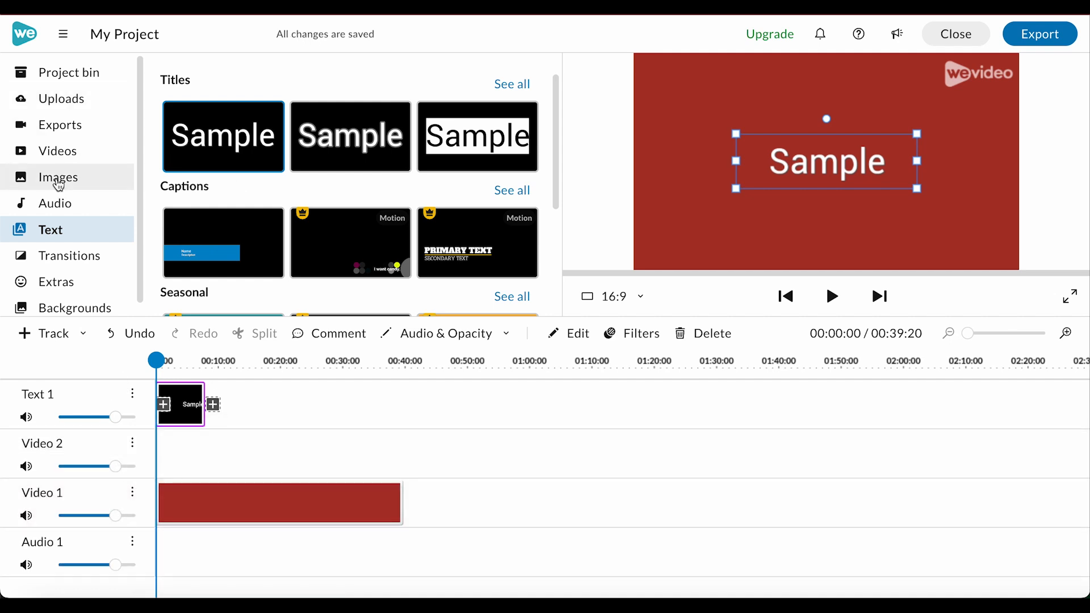
{"action": "left_click", "coordinate": [57, 177]}
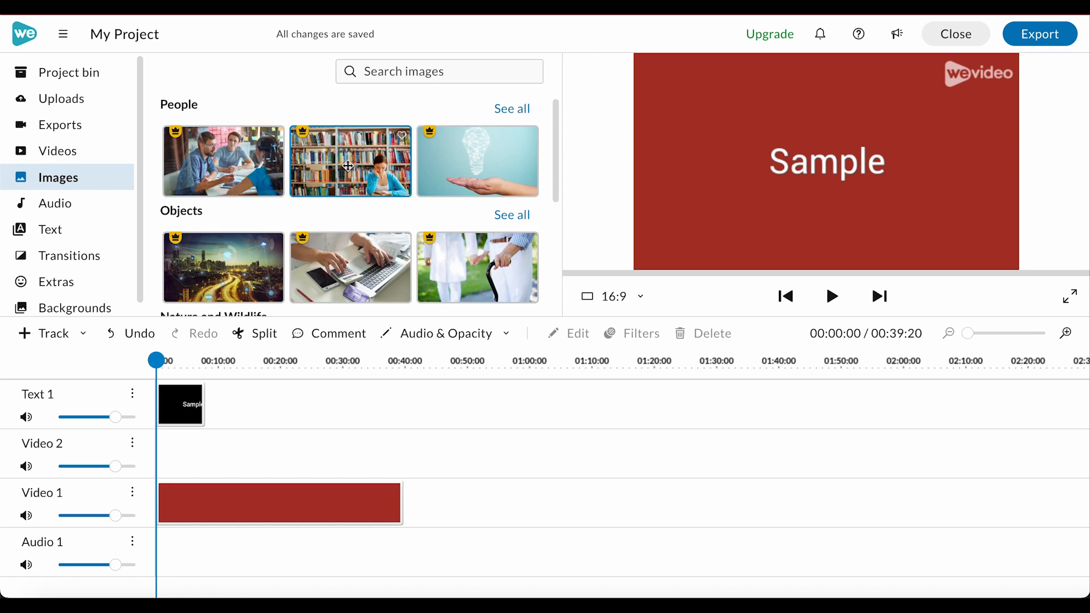
{"action": "left_click_drag", "start_coordinate": [469, 156], "coordinate": [170, 462]}
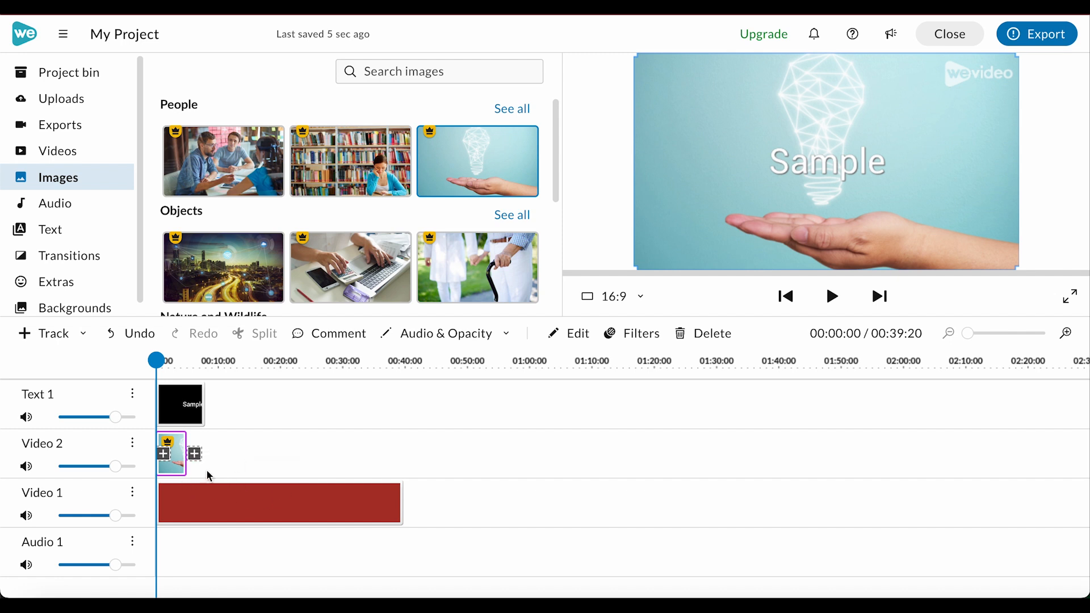
- Select the light-bulb image and extend its clip on Video 2 to about 00:13:09
{"action": "left_click", "coordinate": [811, 147]}
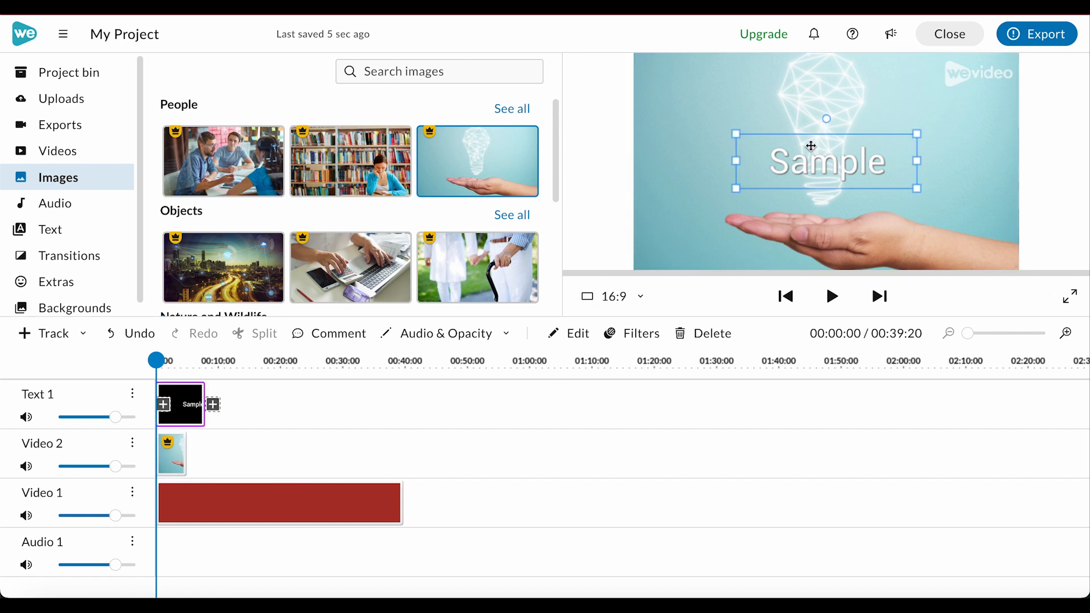
{"action": "left_click", "coordinate": [676, 177]}
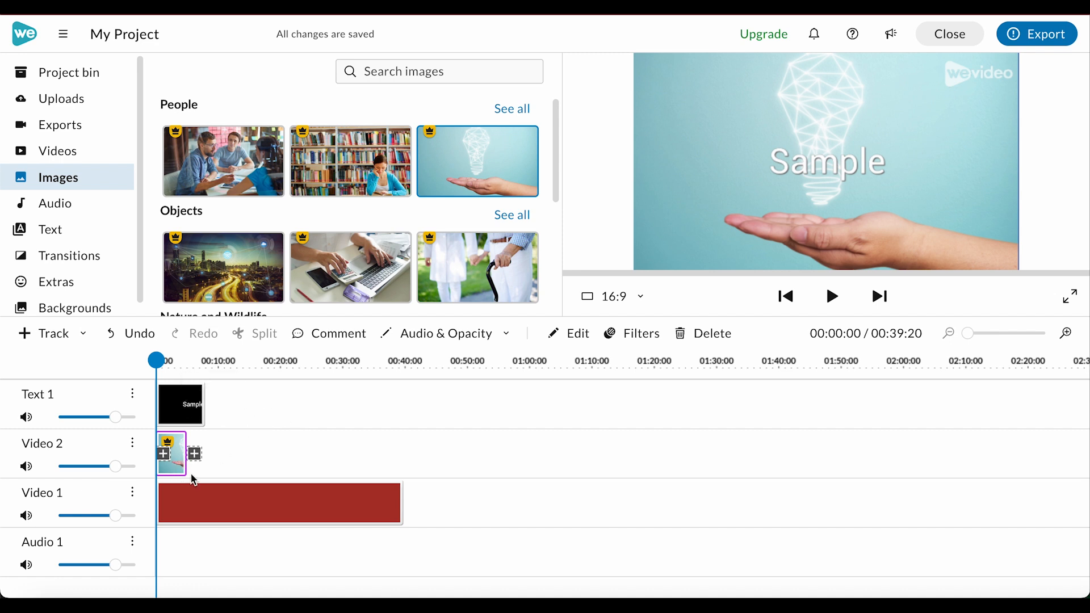
{"action": "left_click_drag", "start_coordinate": [185, 470], "coordinate": [234, 465]}
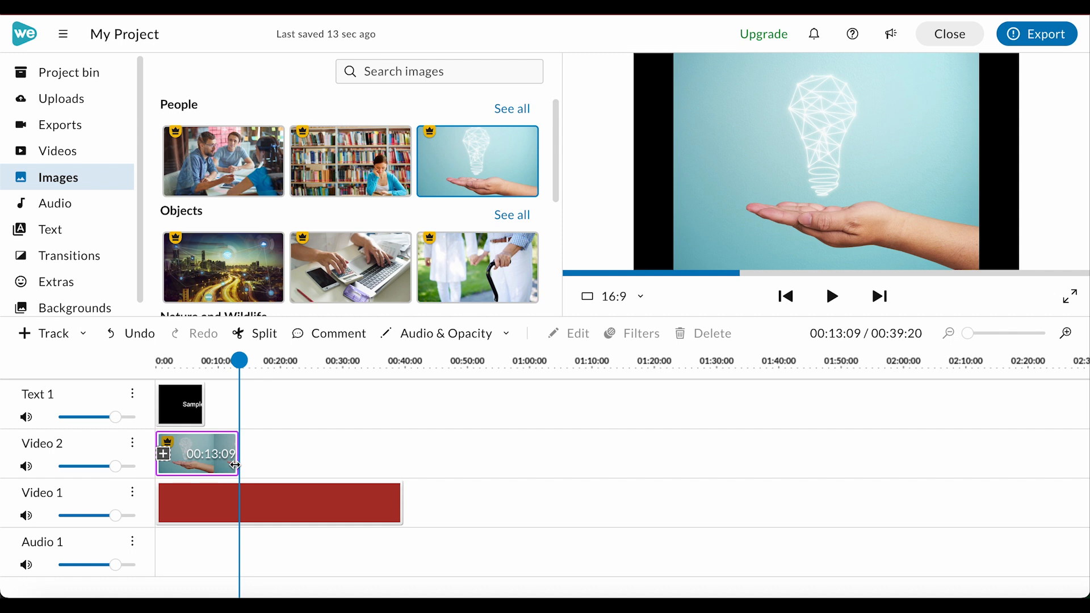
{"action": "left_click_drag", "start_coordinate": [234, 464], "coordinate": [235, 465]}
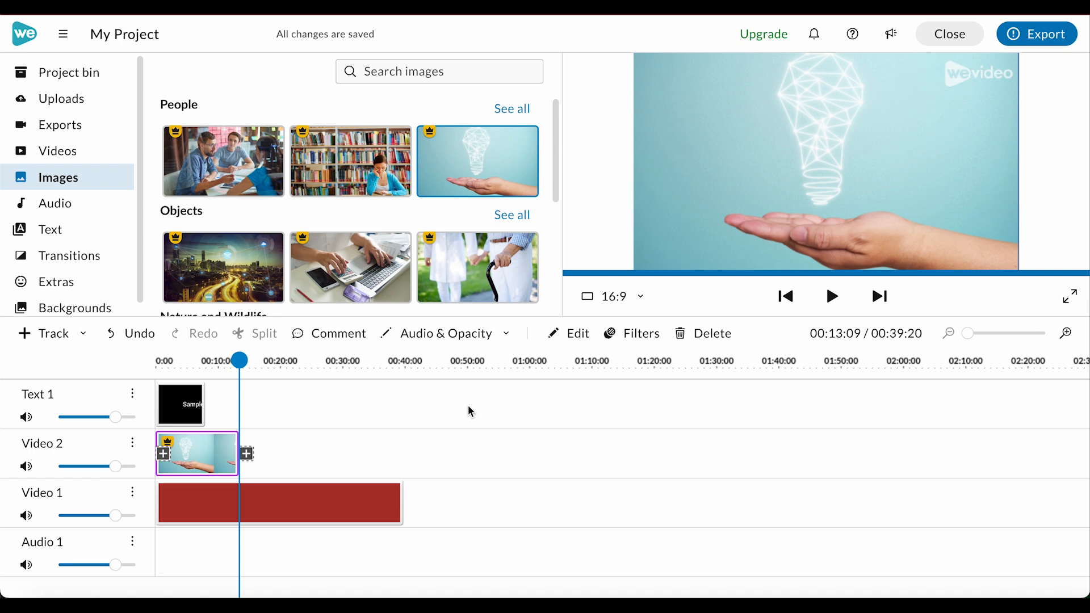
- Enlarge the timeline scale and shorten the light-bulb clip on Video 2 to end at about 00:10:11
{"action": "left_click", "coordinate": [1069, 339]}
{"action": "left_click", "coordinate": [1068, 339]}
{"action": "left_click", "coordinate": [1068, 339]}
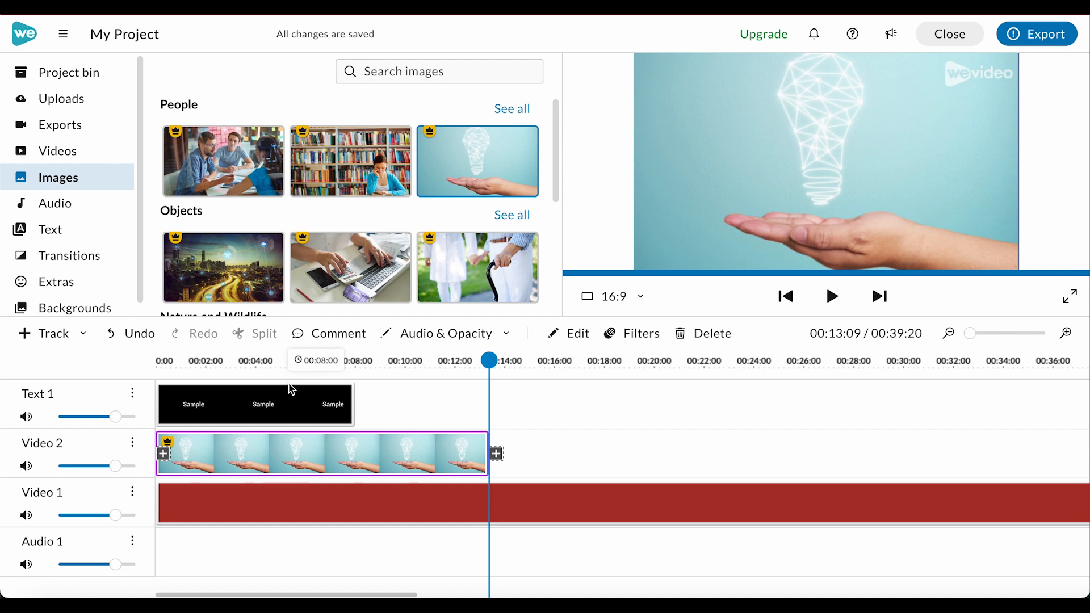
{"action": "left_click", "coordinate": [1066, 334]}
{"action": "left_click", "coordinate": [1066, 335]}
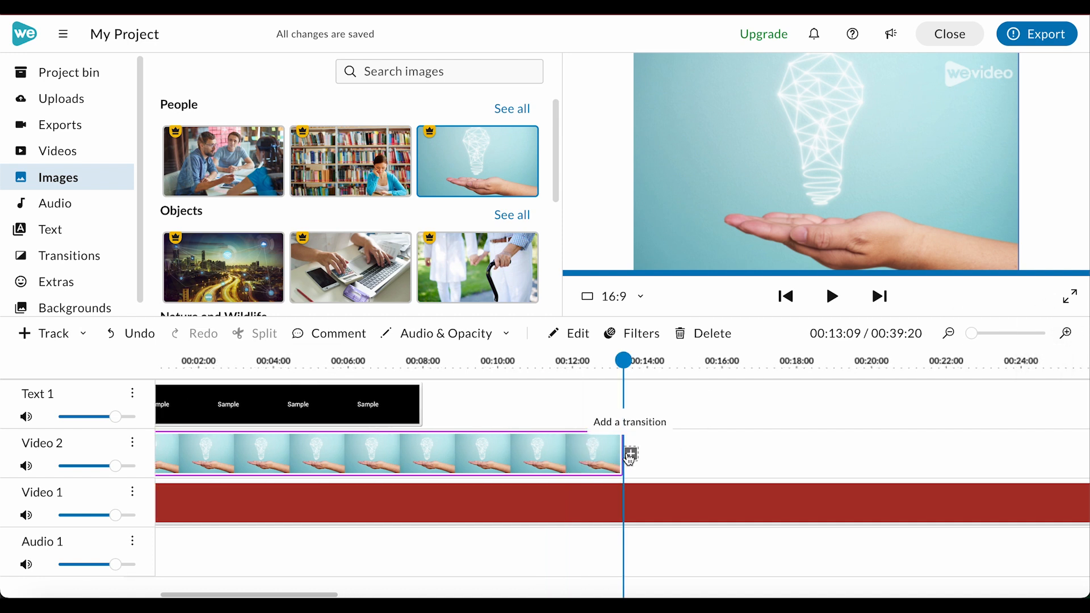
{"action": "left_click_drag", "start_coordinate": [620, 454], "coordinate": [512, 454]}
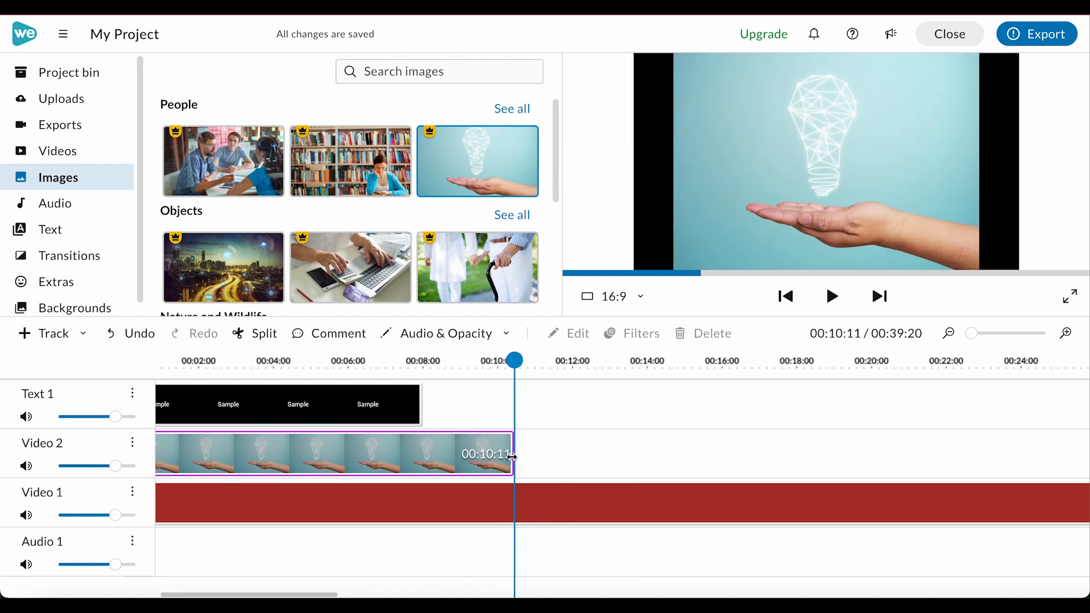
- Place the library bookshelf image right after the light-bulb clip on Video 2, and trim the light-bulb clip to about 00:08:10
{"action": "left_click", "coordinate": [422, 407]}
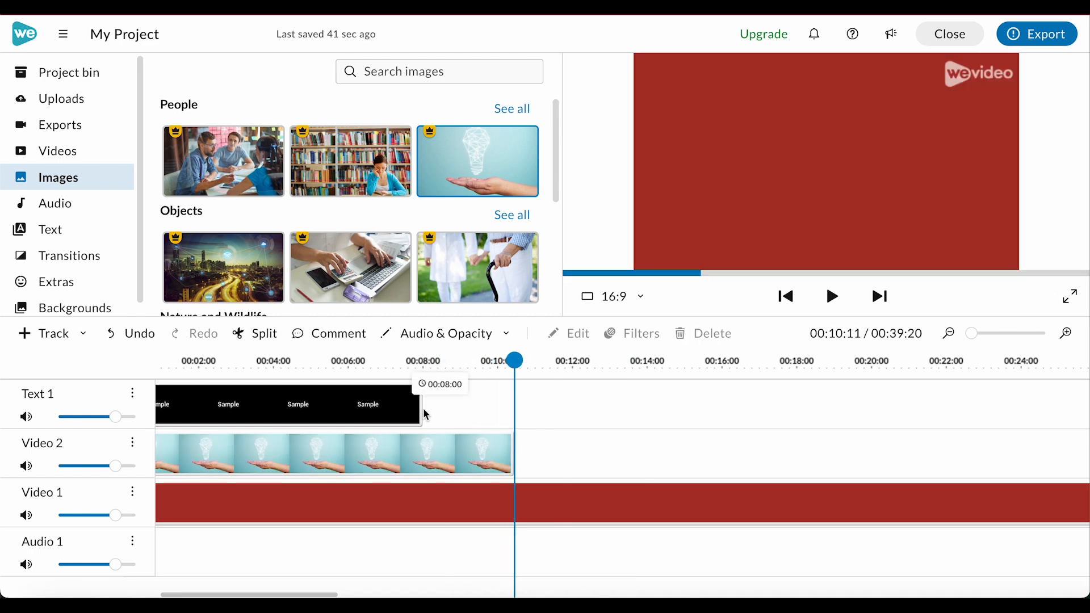
{"action": "left_click_drag", "start_coordinate": [397, 153], "coordinate": [525, 422]}
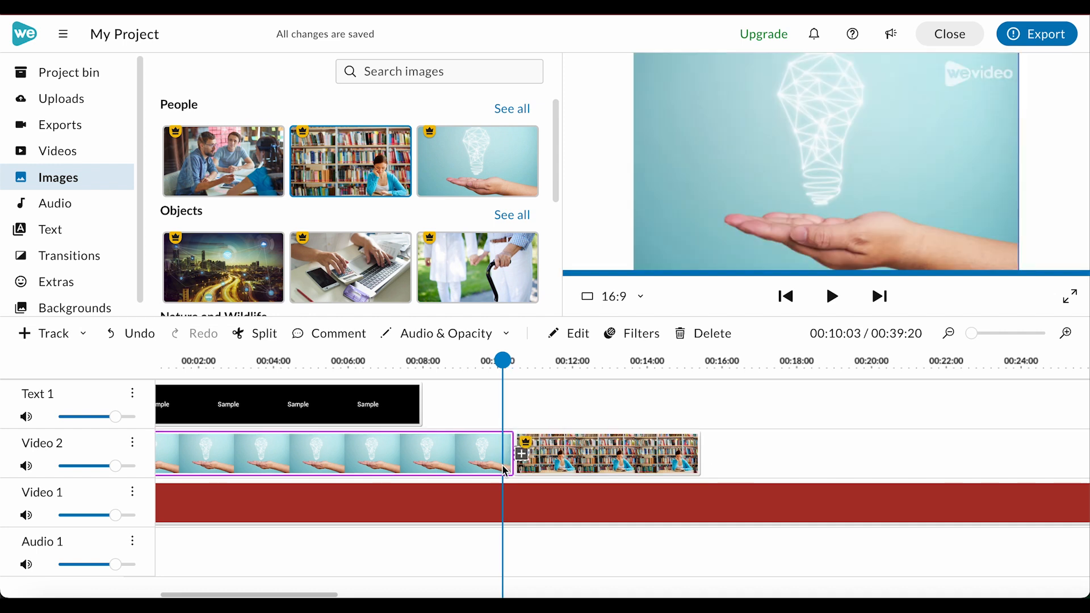
{"action": "left_click_drag", "start_coordinate": [518, 462], "coordinate": [438, 463]}
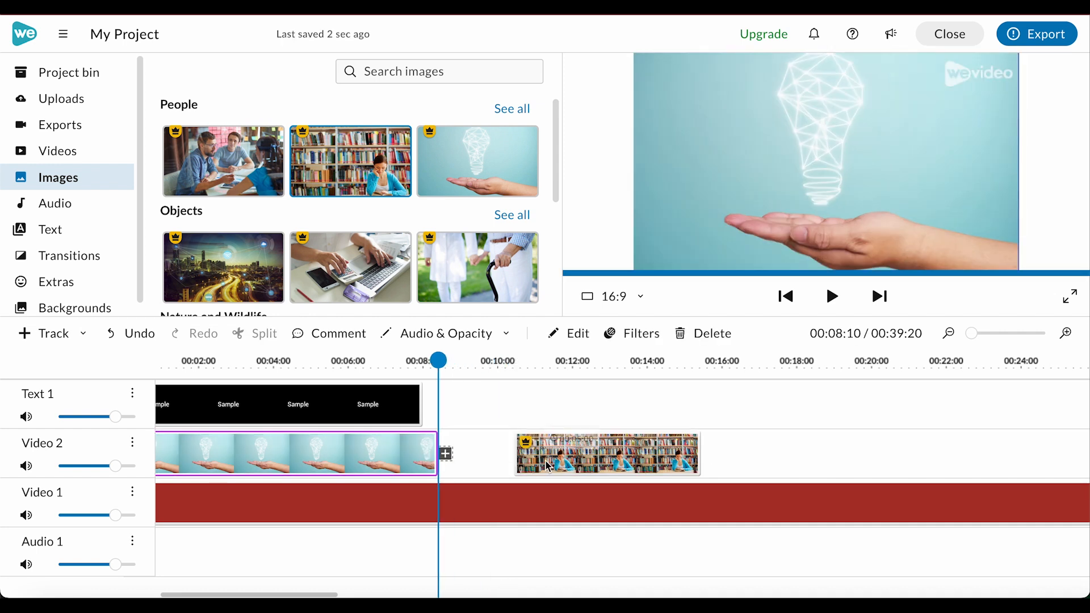
- Shift both image clips later on Video 2, starting the light-bulb clip at about 00:01:23 and leaving a gap before the bookshelf clip
{"action": "left_click_drag", "start_coordinate": [545, 454], "coordinate": [579, 453]}
{"action": "left_click_drag", "start_coordinate": [372, 454], "coordinate": [439, 451]}
{"action": "scroll", "coordinate": [488, 420], "scroll_direction": "left", "scroll_amount": 2}
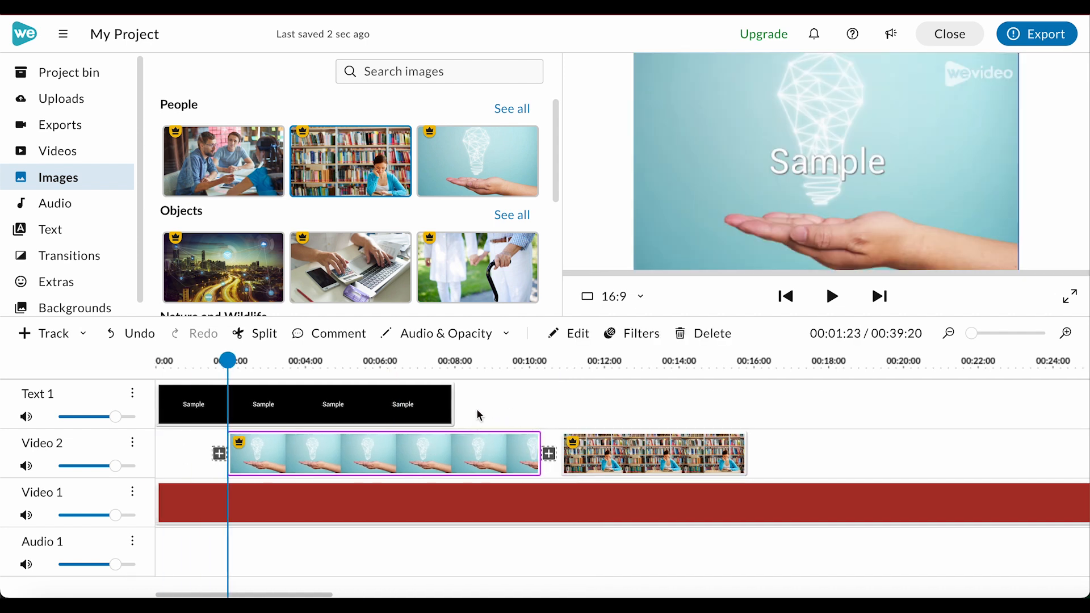